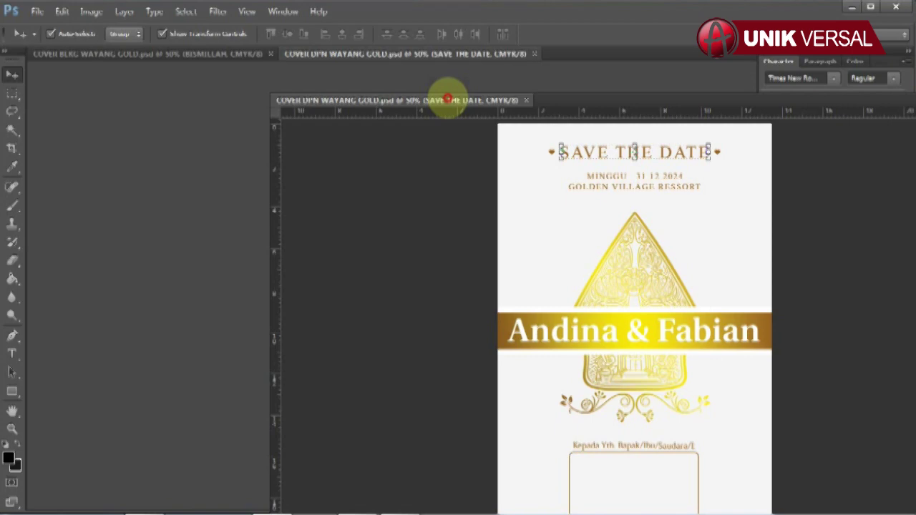
Verify the front cover is 13.5 × 20 cm at 150 ppi, then dock it as the first document tab.
drag(447, 98, 308, 60)
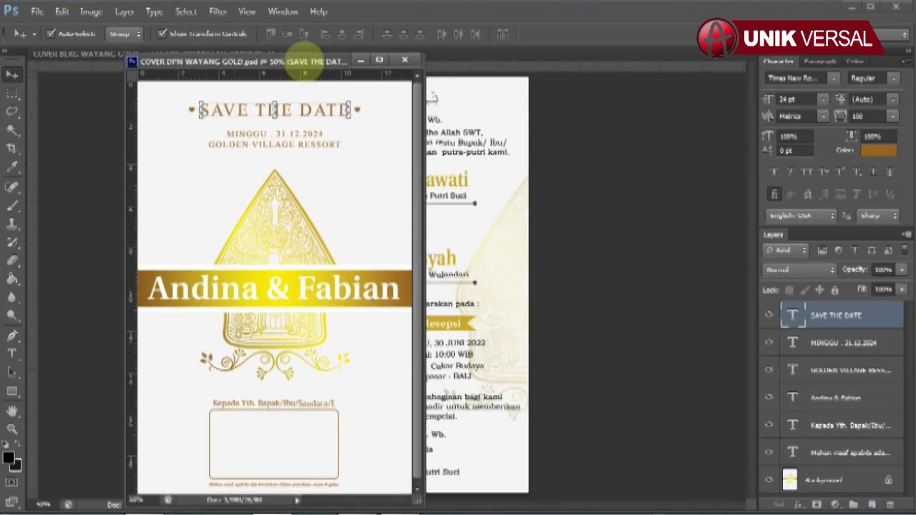
right_click(308, 61)
click(350, 84)
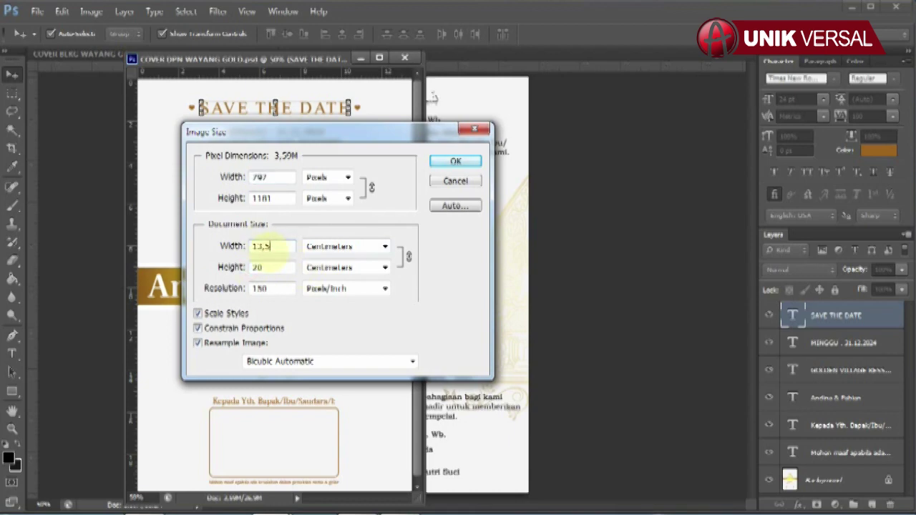
click(455, 161)
drag(314, 57, 296, 51)
drag(100, 61, 54, 45)
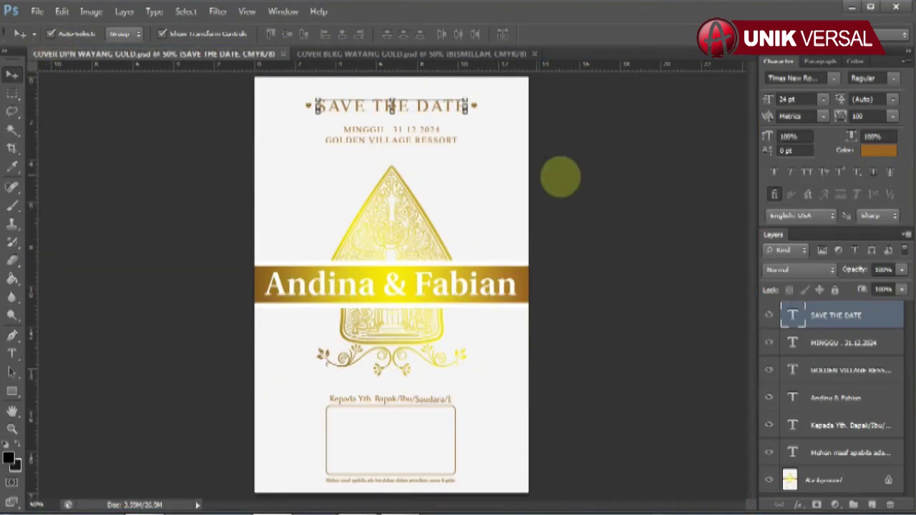
Retype the SAVE THE DATE heading on the front cover.
click(11, 354)
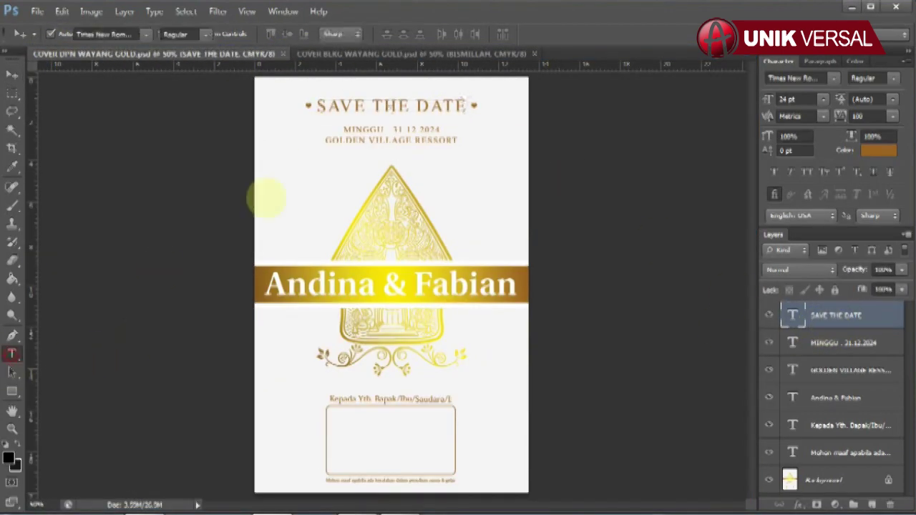
drag(317, 105, 463, 123)
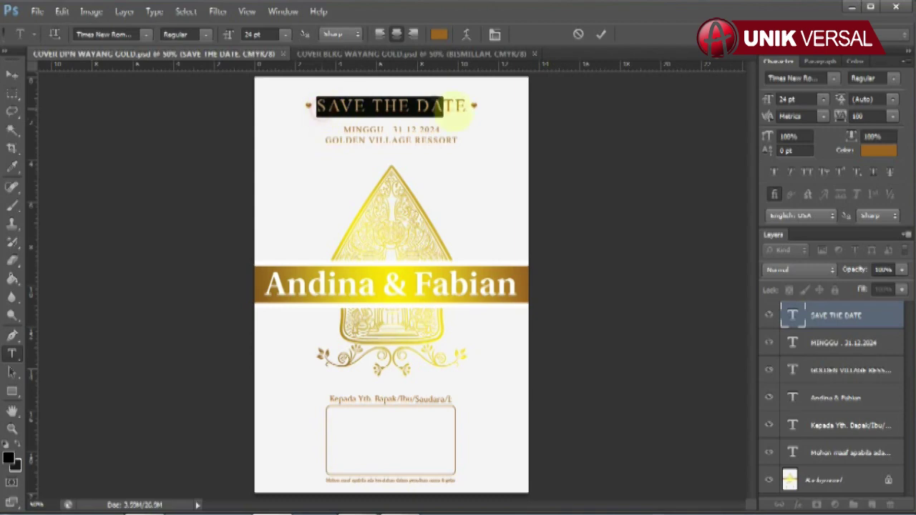
click(396, 108)
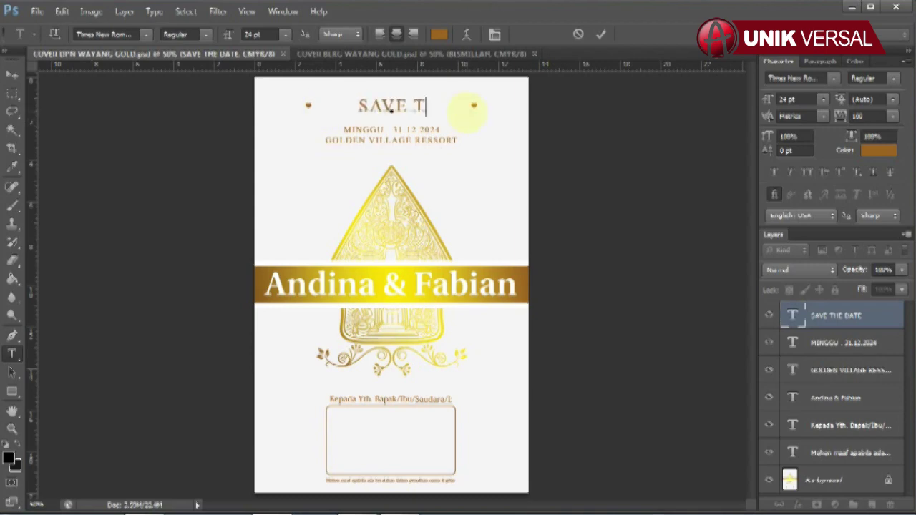
click(12, 74)
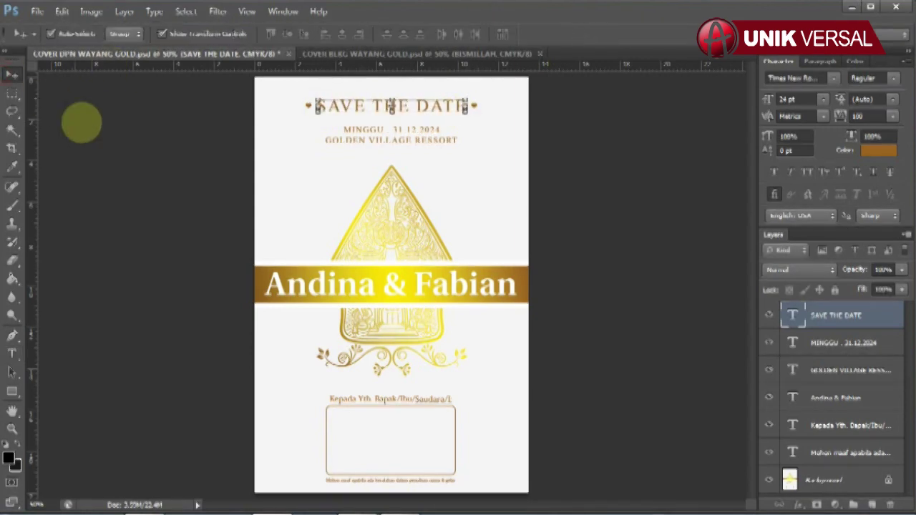
Change the front cover date line to MINGGU 31 DESEMBER 2024.
click(823, 343)
click(11, 353)
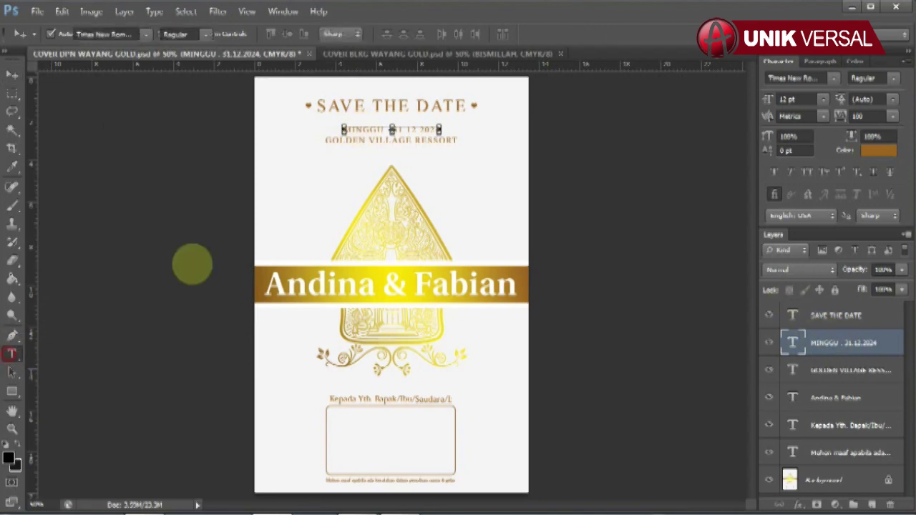
click(440, 130)
key(BackSpace)
key(BackSpace)
key(BackSpace)
key(BackSpace)
key(BackSpace)
key(BackSpace)
key(BackSpace)
key(BackSpace)
key(BackSpace)
key(BackSpace)
key(BackSpace)
key(BackSpace)
key(BackSpace)
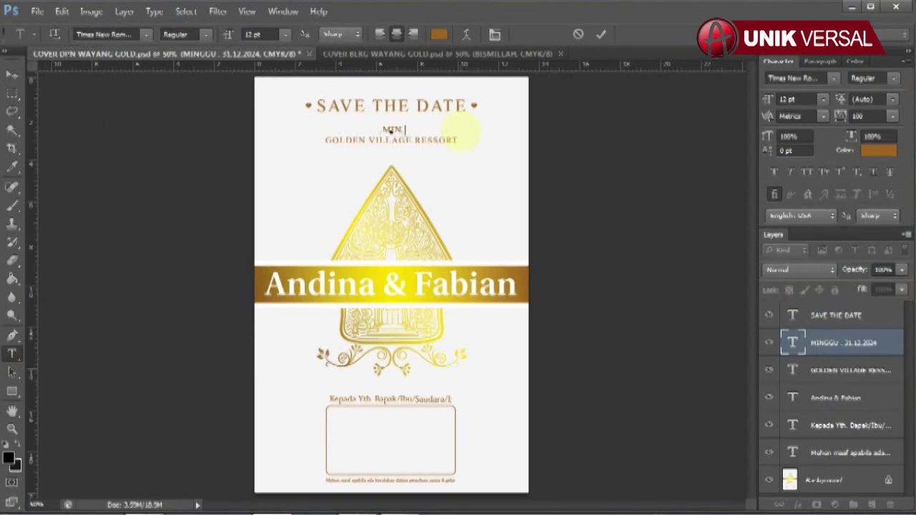
text(, 01 DESEMBER 2024)
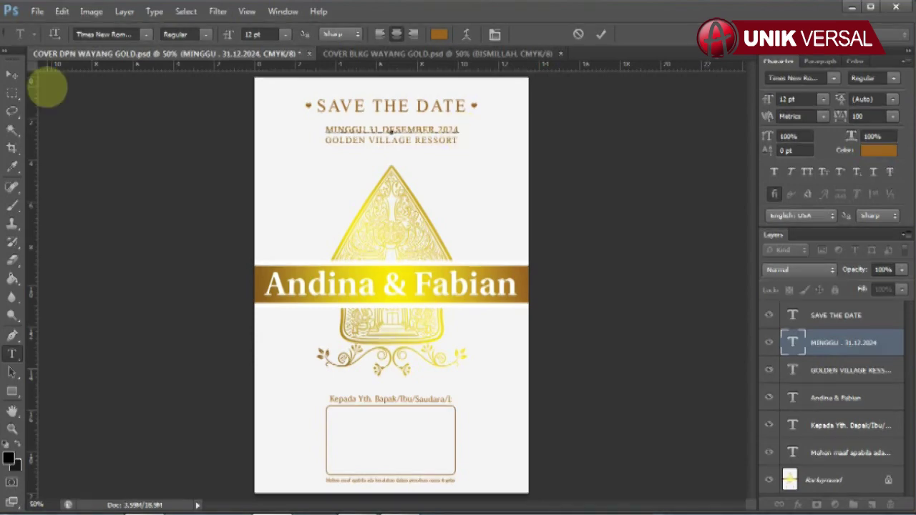
click(12, 74)
Retype the venue as GOLDEN VILLAGE RESSORT and add JAKARTA beneath it.
click(408, 146)
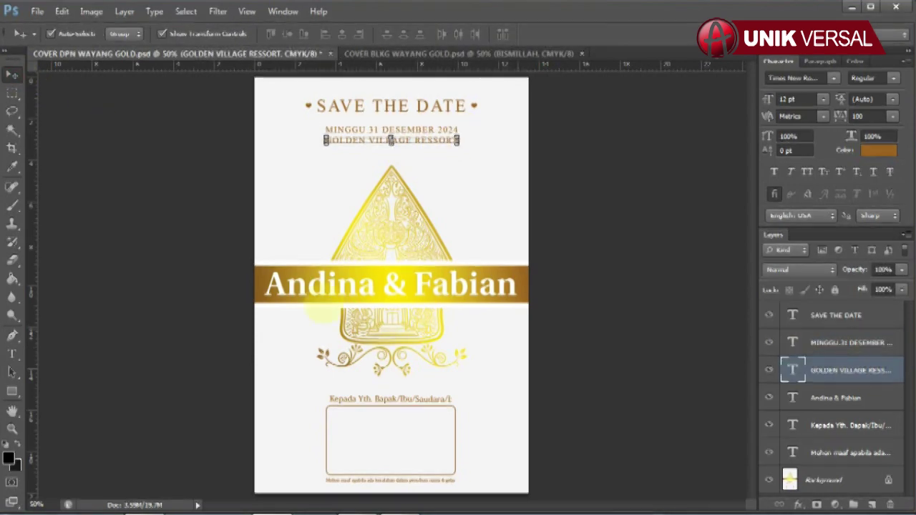
click(12, 353)
drag(317, 139, 523, 139)
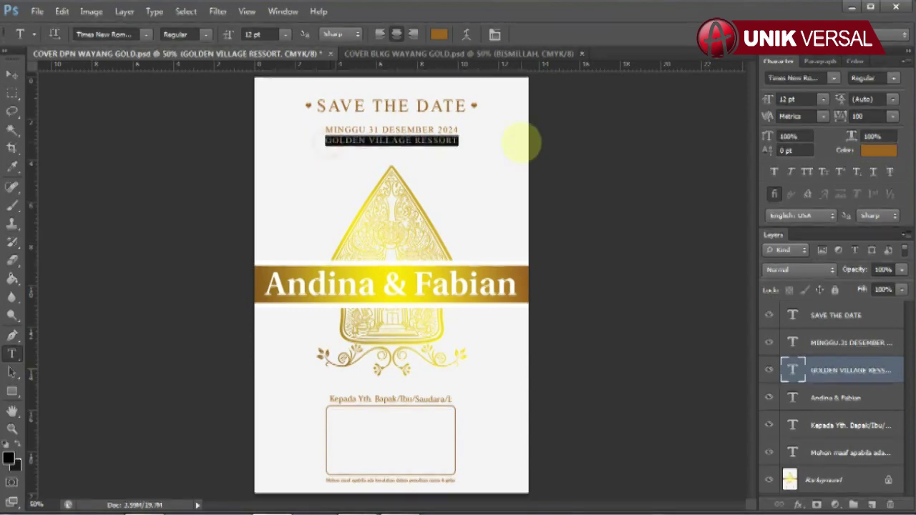
text(GOLDEN VI)
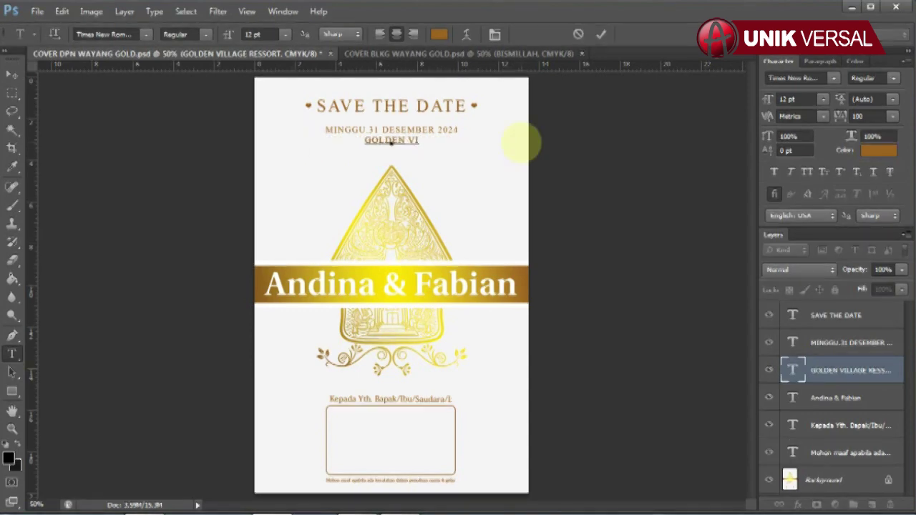
text(LLA GE RESSORT)
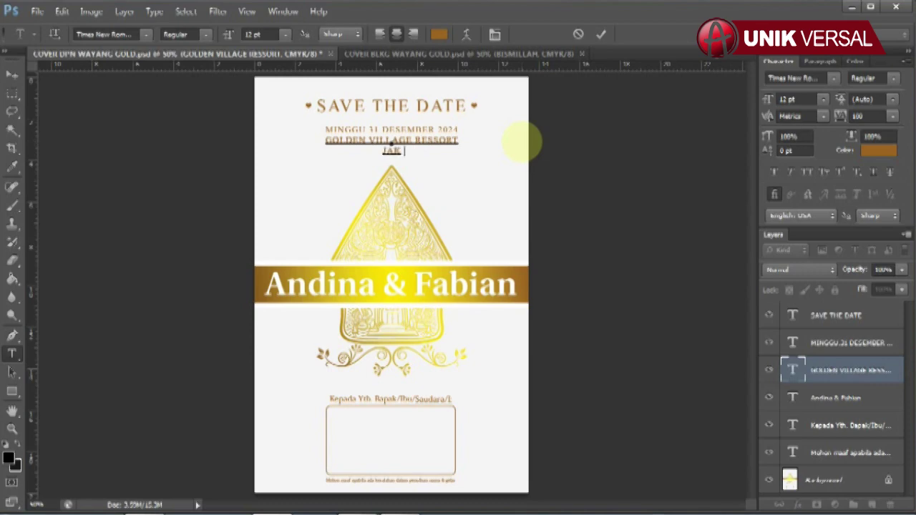
click(12, 75)
click(78, 122)
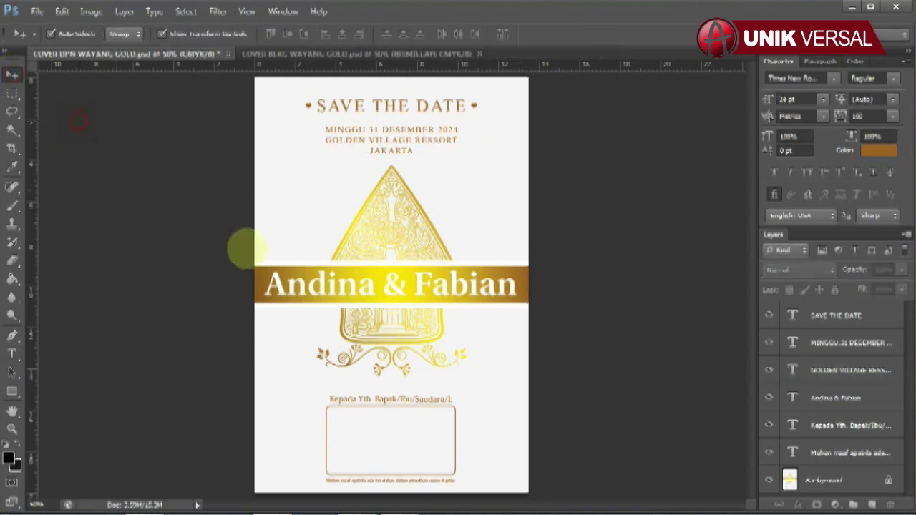
Retype the couple's names on the front cover with a capital F, then bring up COVER BLKG WAYANG GOLD.psd.
click(12, 353)
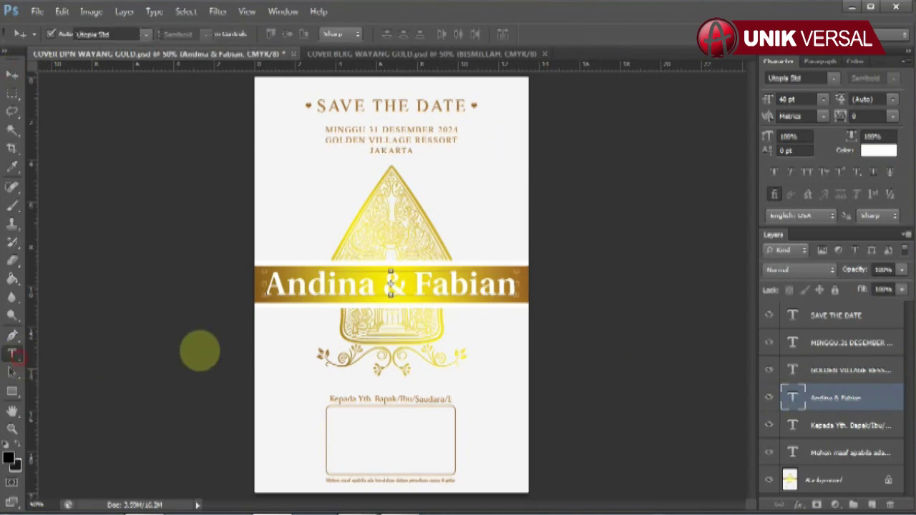
drag(269, 285, 552, 309)
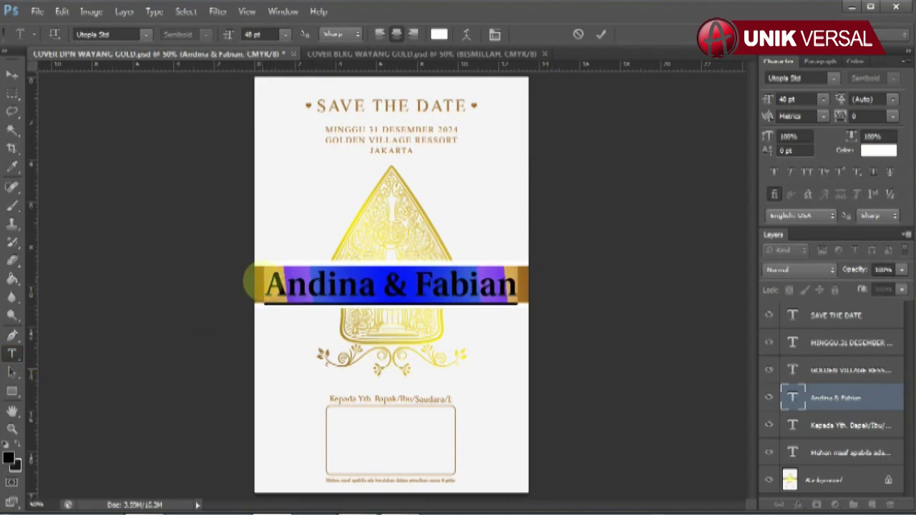
text(Andina)
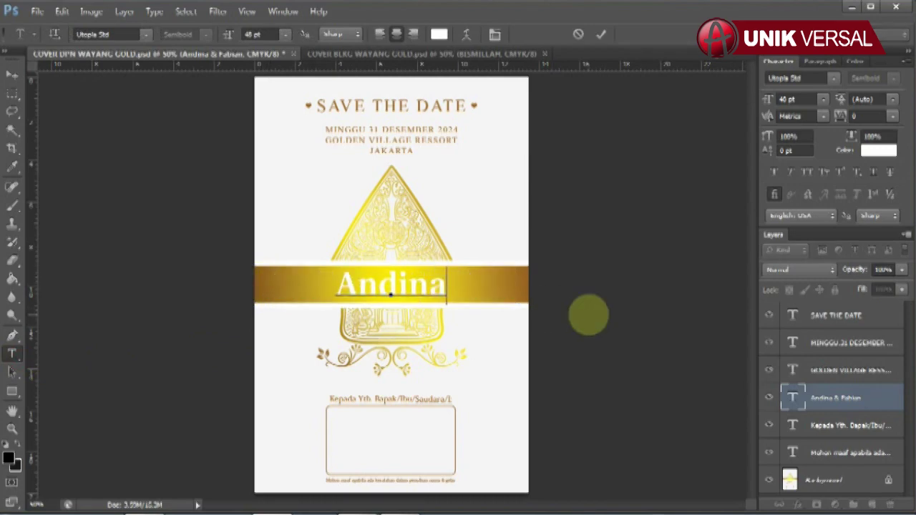
text( & fabian)
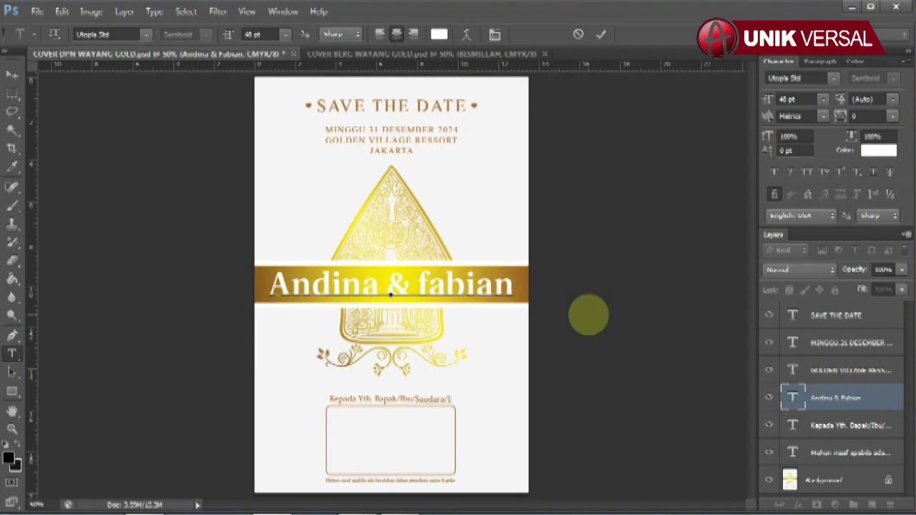
drag(418, 285, 427, 285)
text(F)
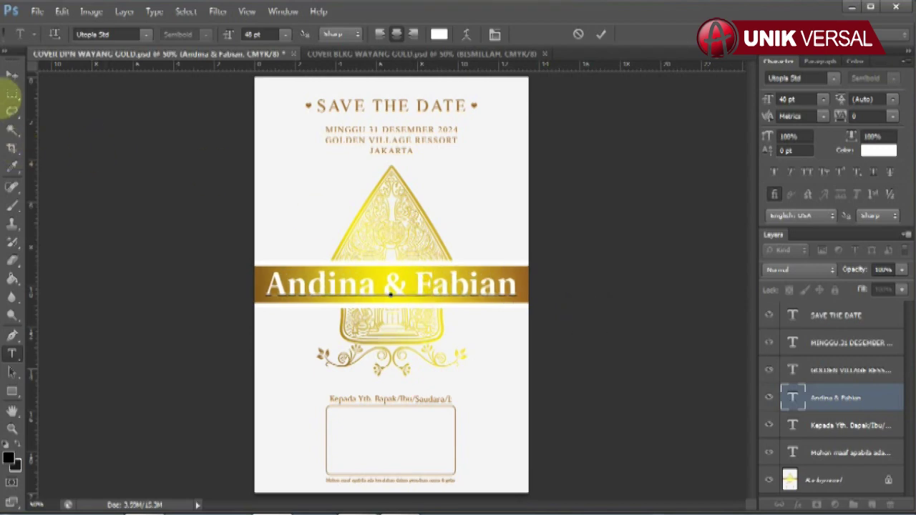
click(12, 74)
click(315, 56)
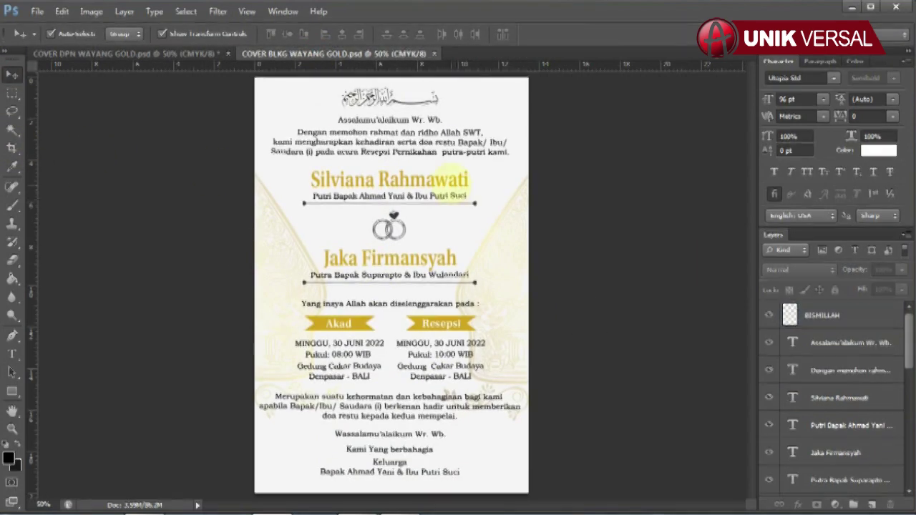
Replace the bride's full name on the back cover with her new name.
click(436, 183)
click(12, 353)
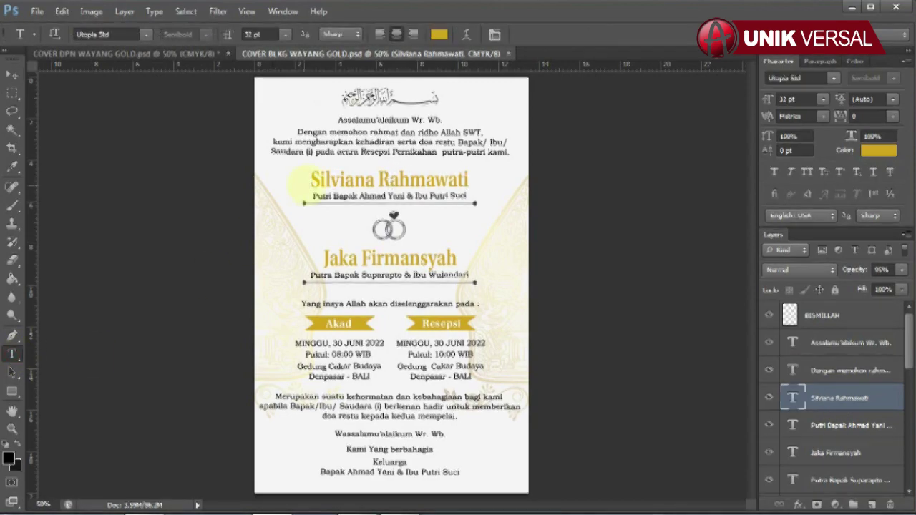
drag(312, 179, 491, 180)
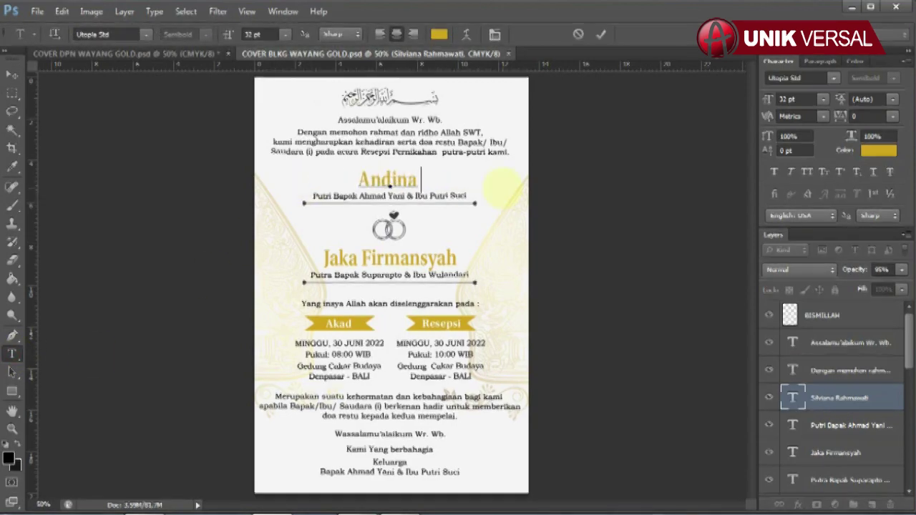
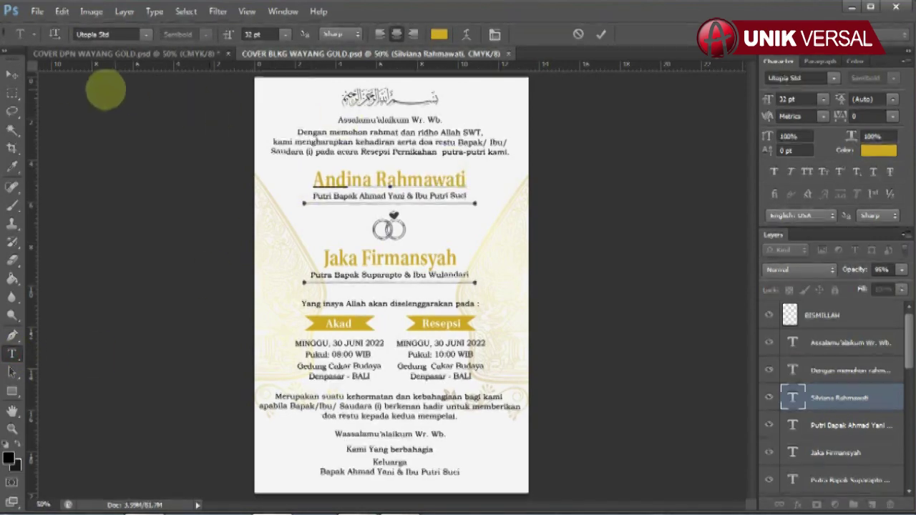
click(12, 74)
Replace the parents' names on the bride's Putri Bapak line.
click(339, 200)
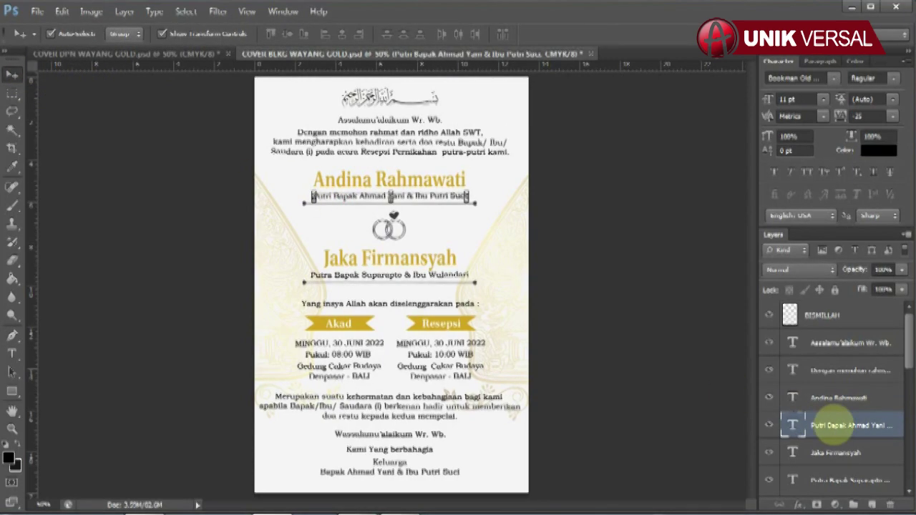
click(12, 353)
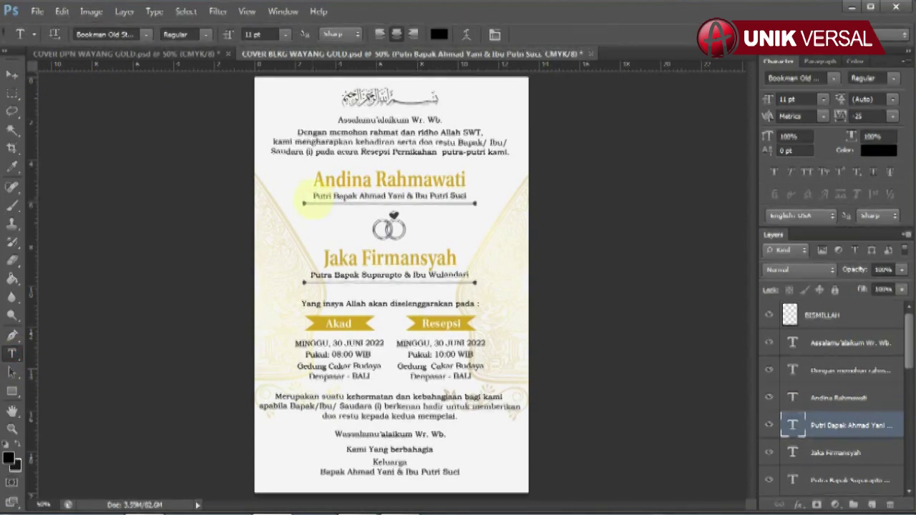
drag(313, 196, 593, 196)
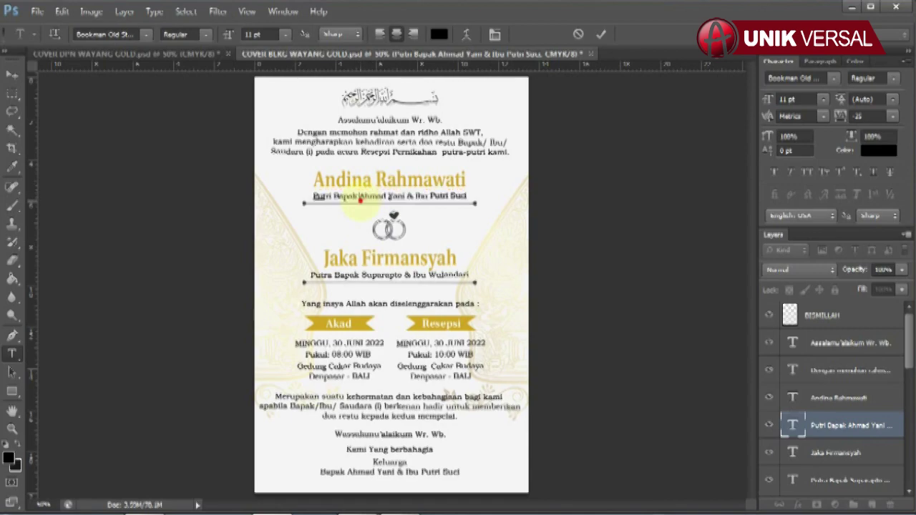
drag(360, 200, 540, 201)
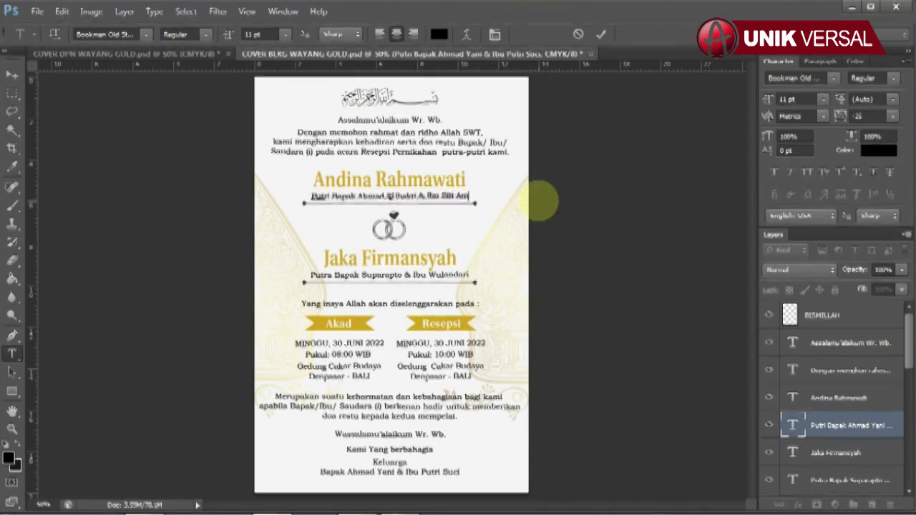
click(11, 73)
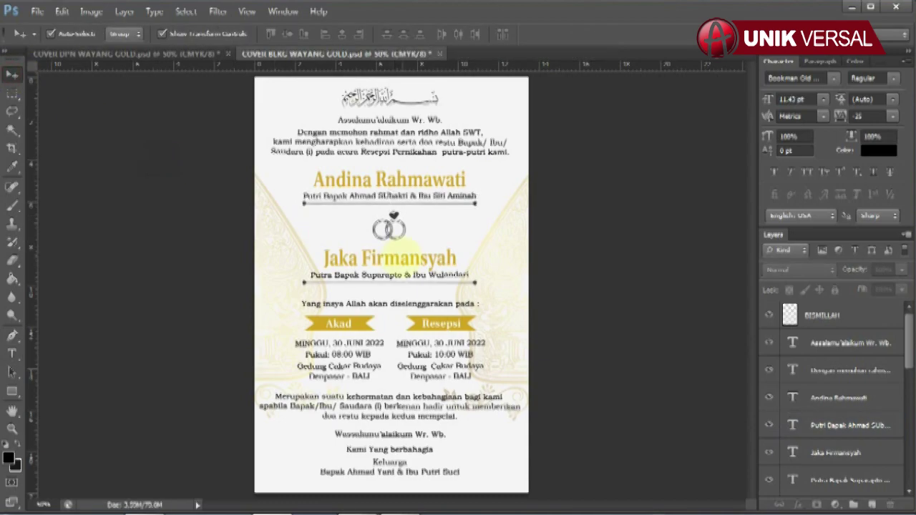
Replace the groom's full name on the back cover with his new name.
click(357, 258)
click(12, 353)
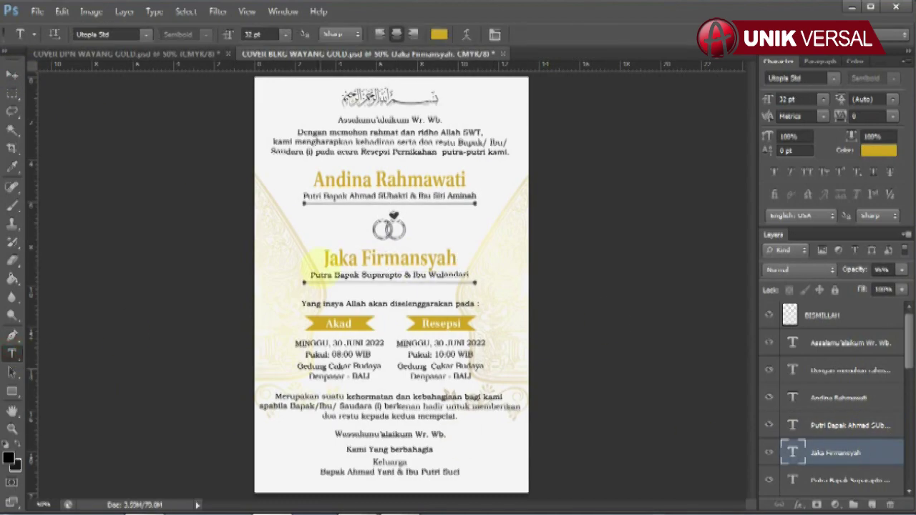
drag(323, 258, 527, 262)
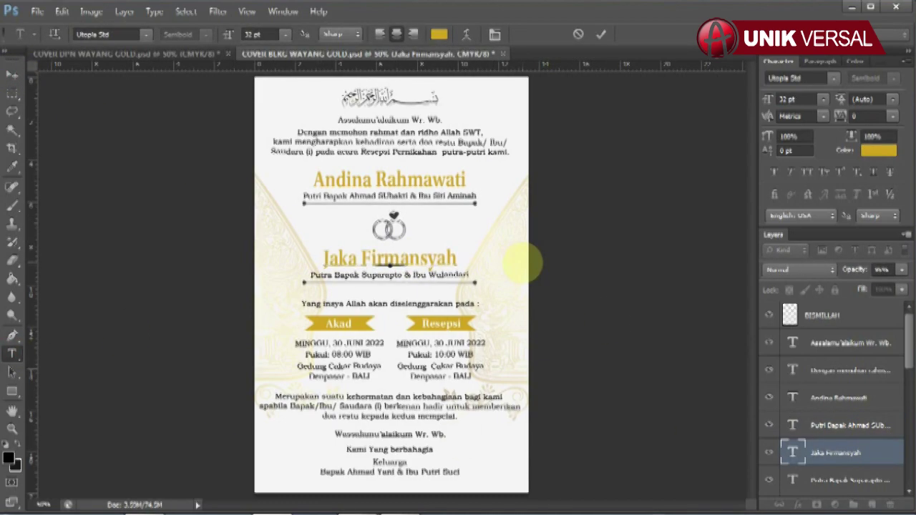
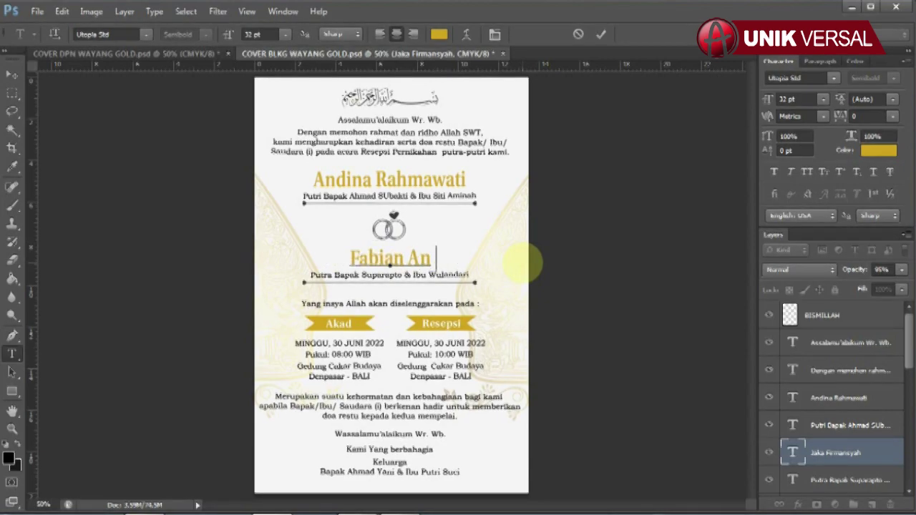
click(11, 74)
Replace the parents' names on the groom's Putra Bapak line.
click(830, 478)
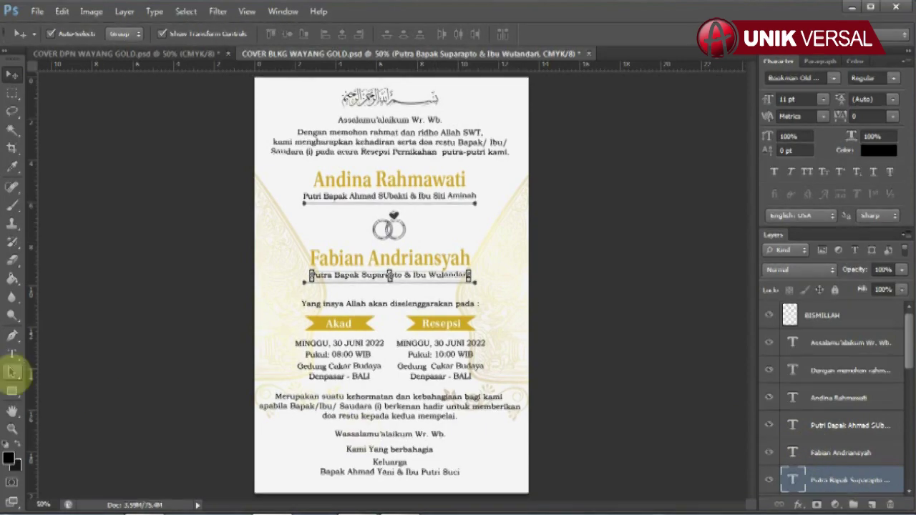
click(11, 354)
drag(309, 274, 562, 266)
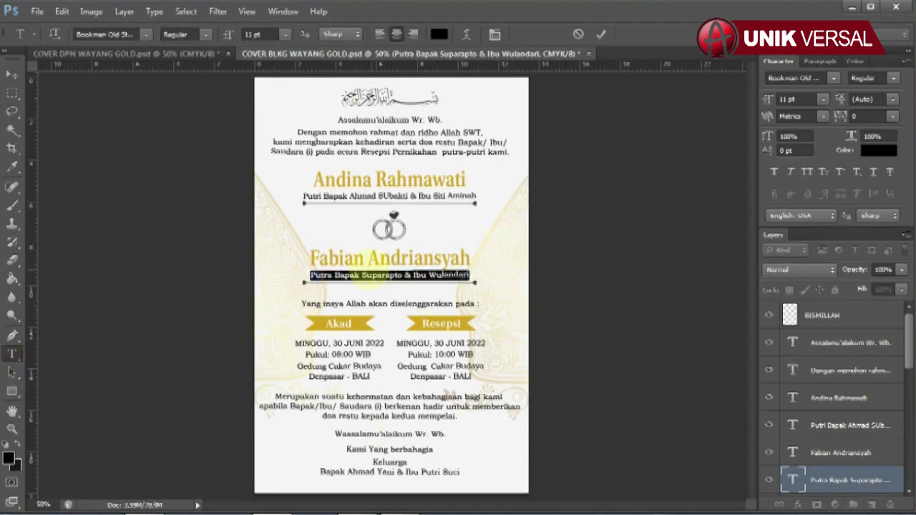
drag(362, 275, 624, 275)
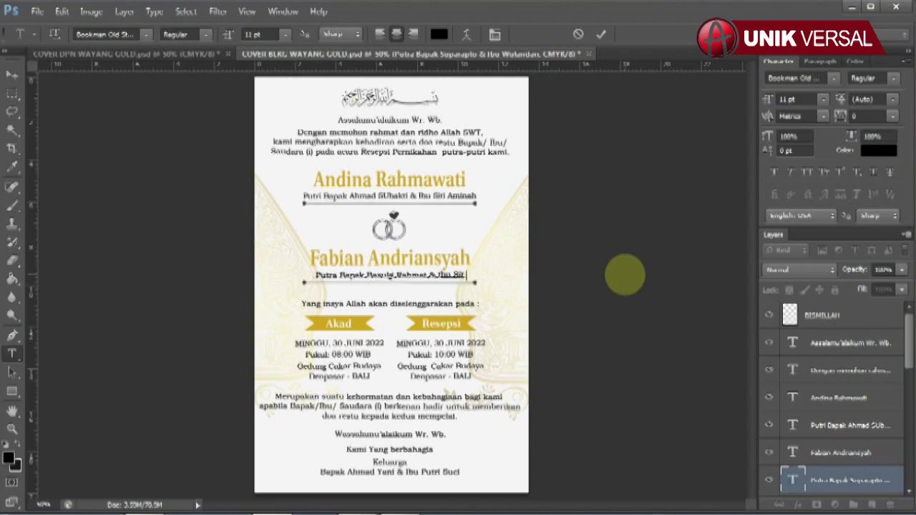
click(12, 74)
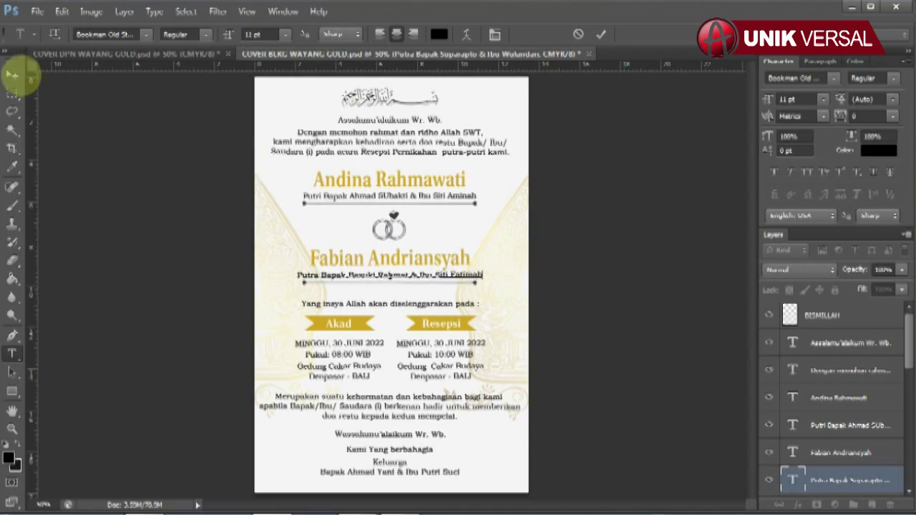
scroll(830, 436, down, 3)
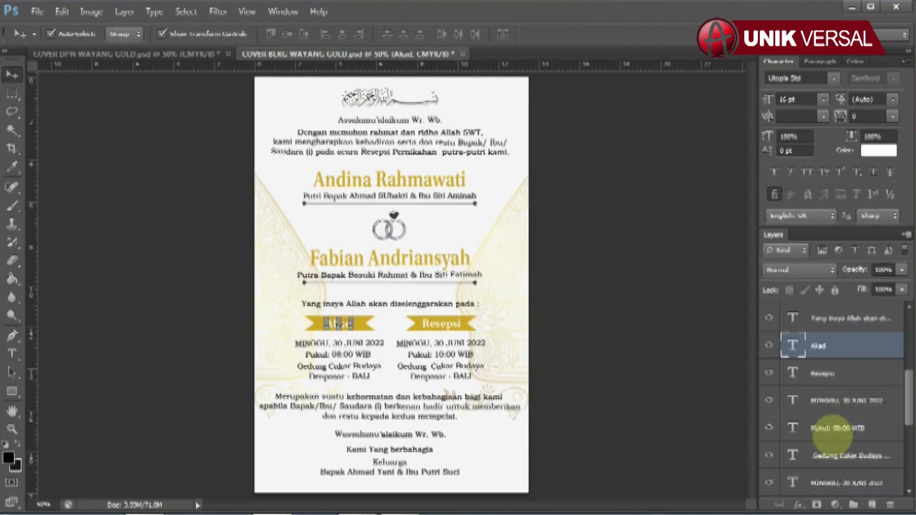
Change the Akad date line to 30 DES 2024.
click(367, 351)
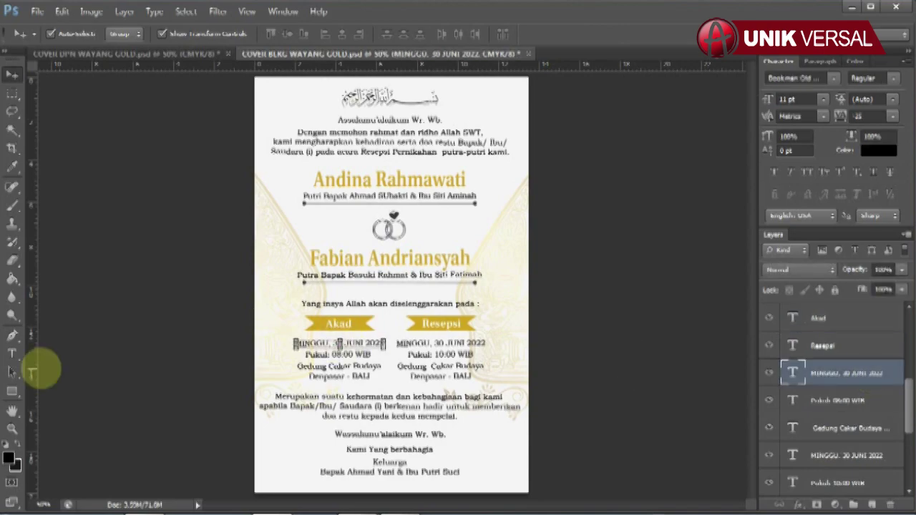
key(t)
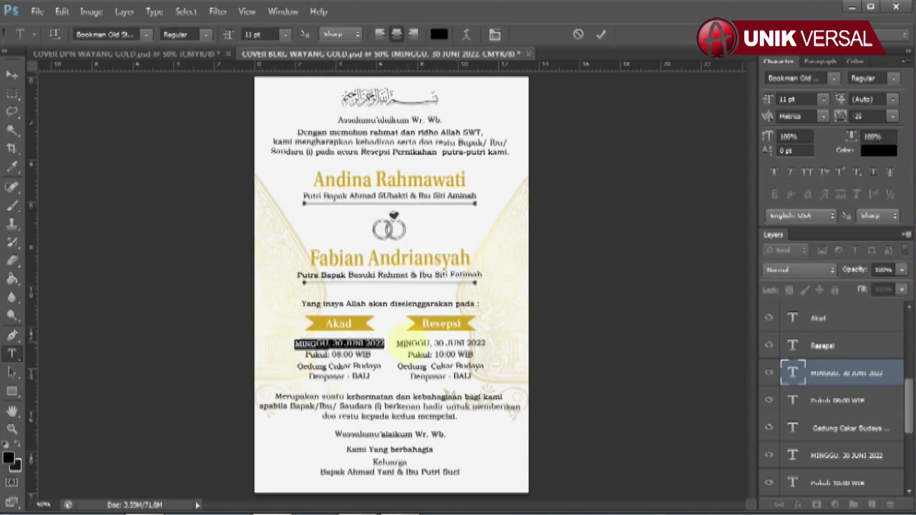
text(TU, 30)
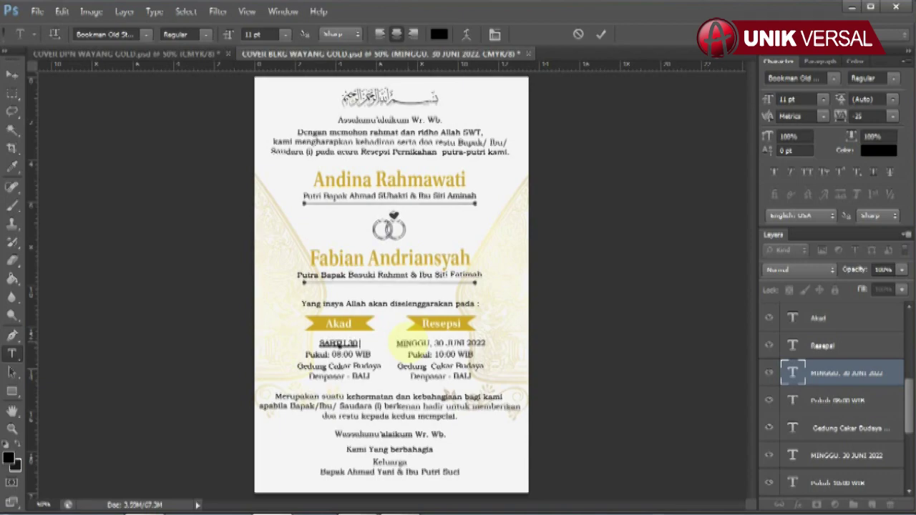
text( DES 2024)
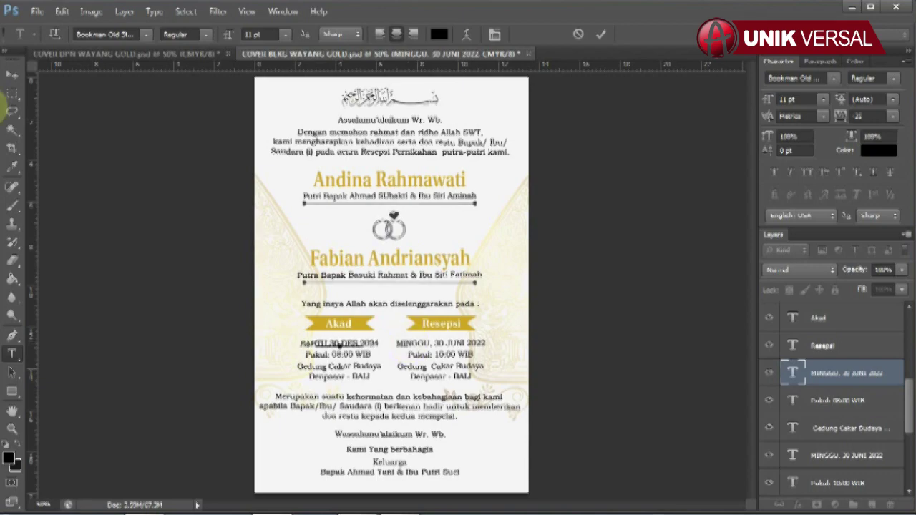
click(12, 75)
Edit the Akad time line, leaving it at Pukul: 07.00 WIB.
click(837, 400)
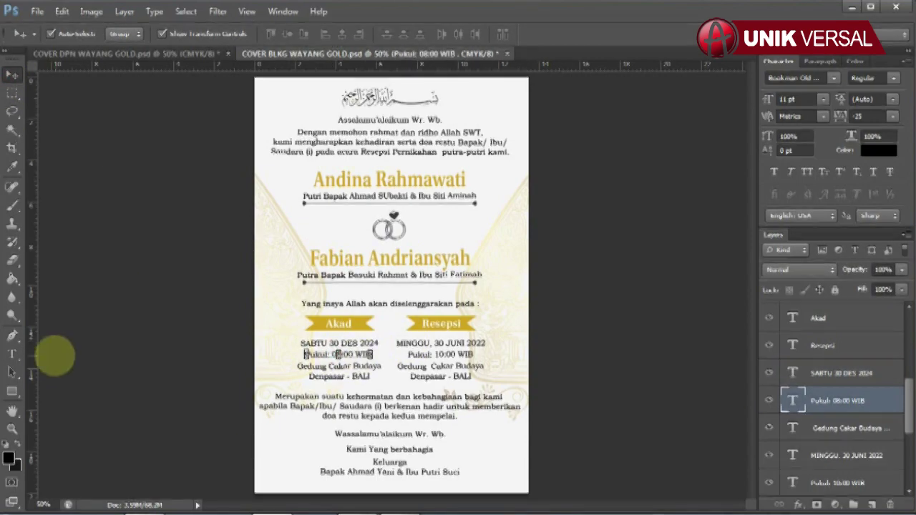
click(11, 353)
double_click(792, 401)
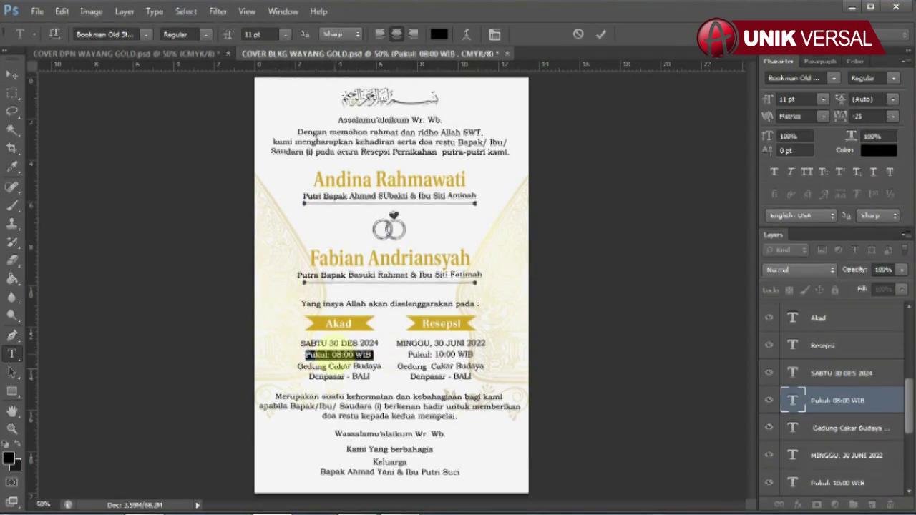
drag(335, 354, 373, 354)
text(10)
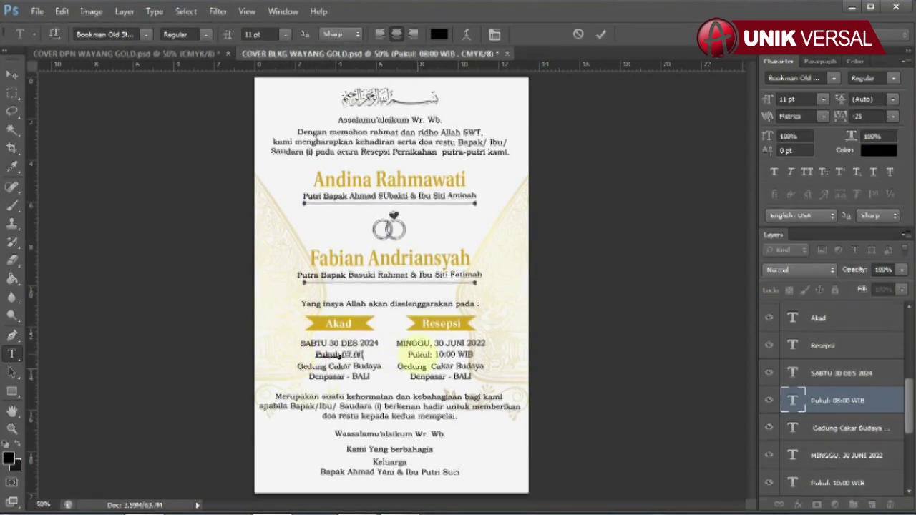
key(ctrl+z)
click(12, 74)
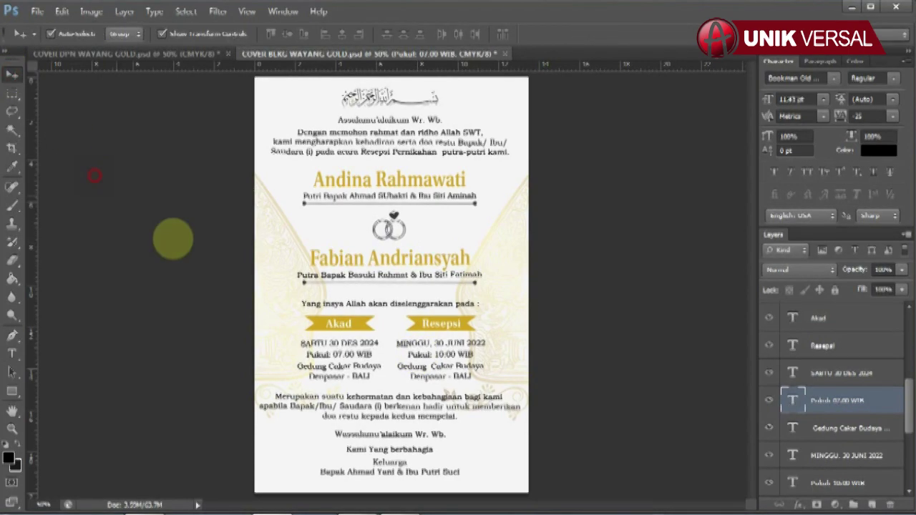
Retype the Akad venue line as 'Rumah mempelai wanita'.
click(376, 367)
click(11, 354)
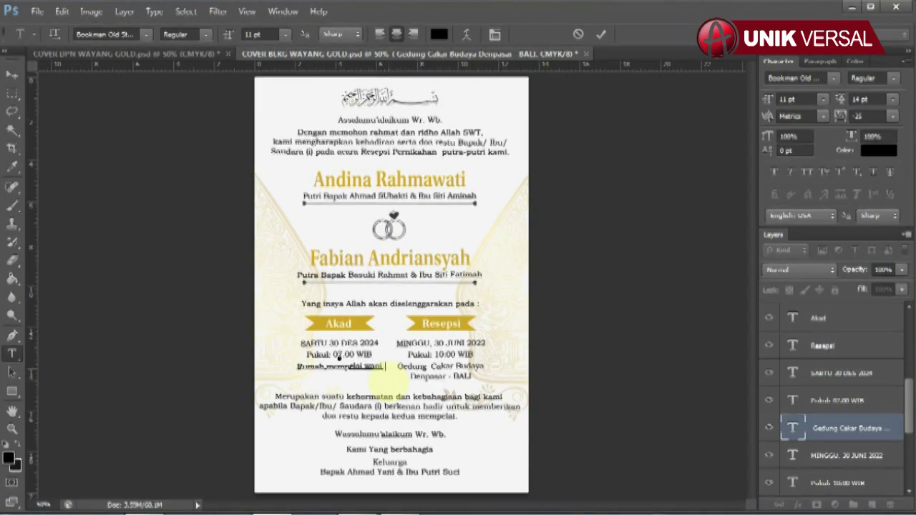
text(ta)
click(12, 74)
click(794, 354)
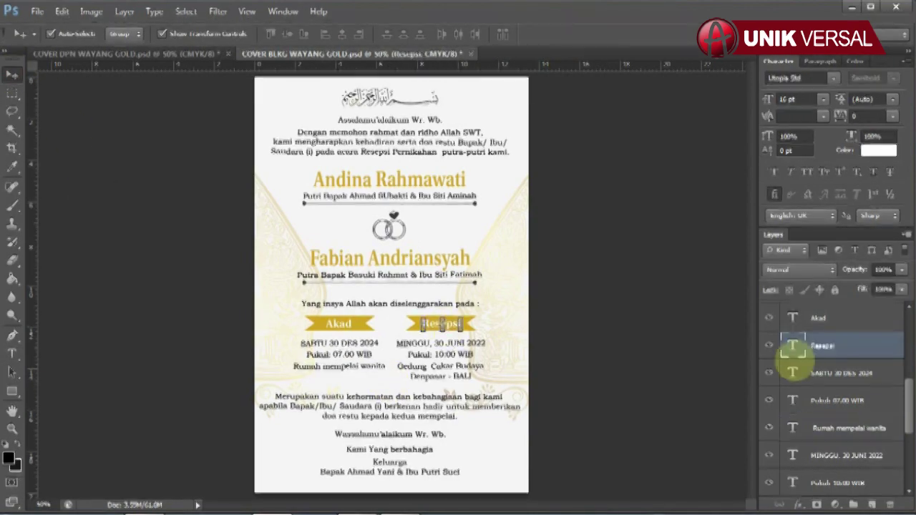
Change the Resepsi date line to MINGGU, 31 DES 2024.
click(440, 345)
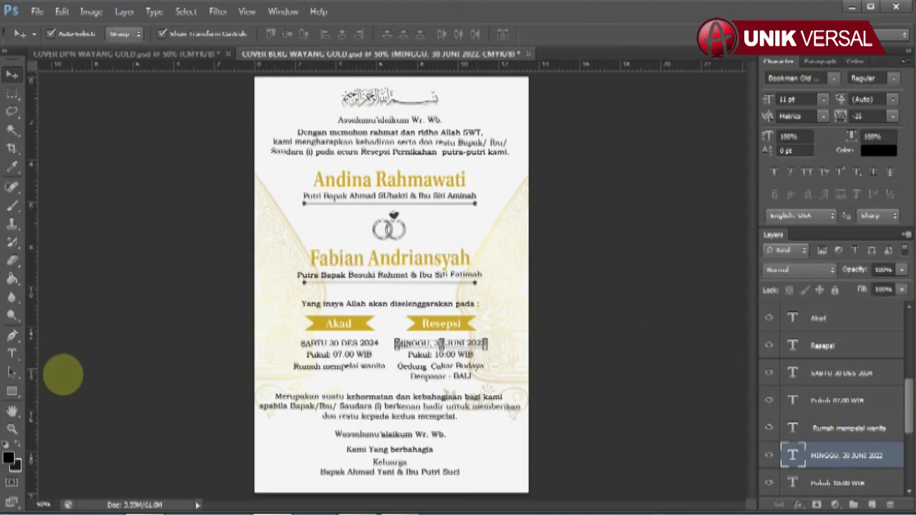
click(12, 353)
click(398, 344)
drag(399, 344, 535, 341)
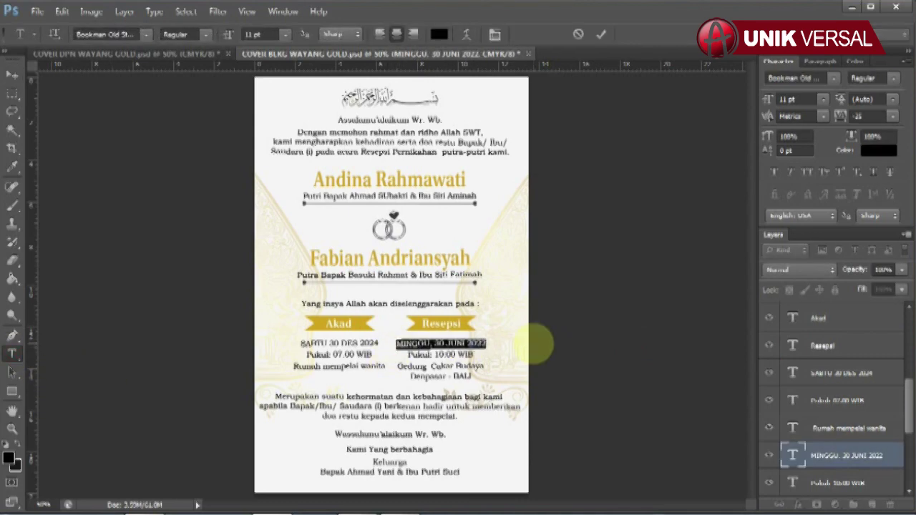
text(MINGGU, 31 DES 2024)
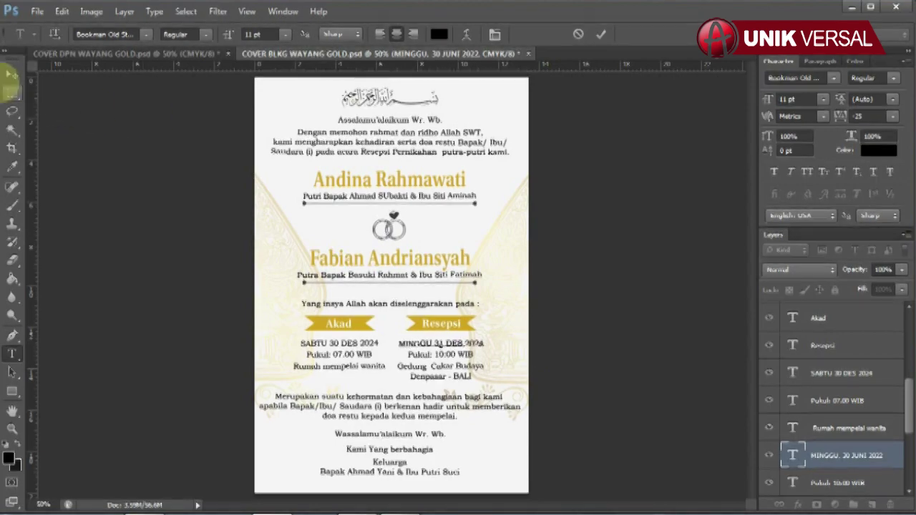
click(12, 75)
Set the Resepsi time on the Pukul line to 19.00 WIB.
click(438, 354)
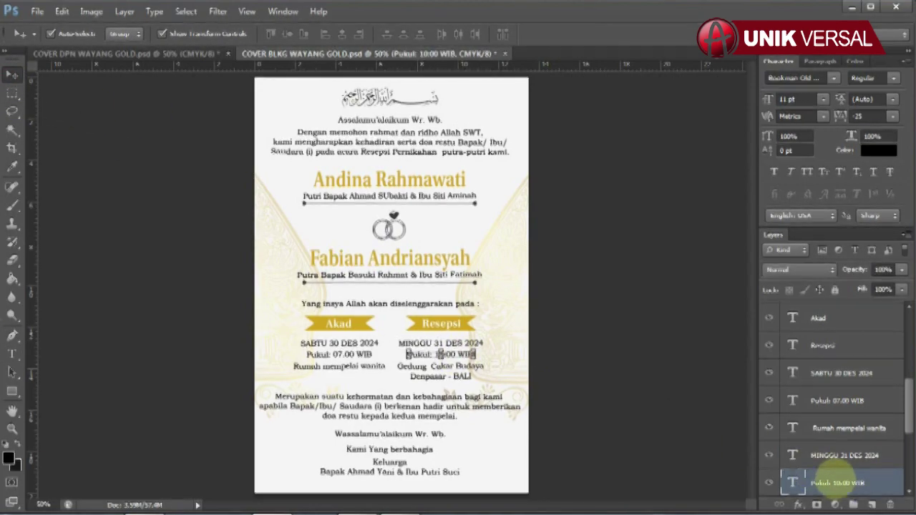
click(12, 354)
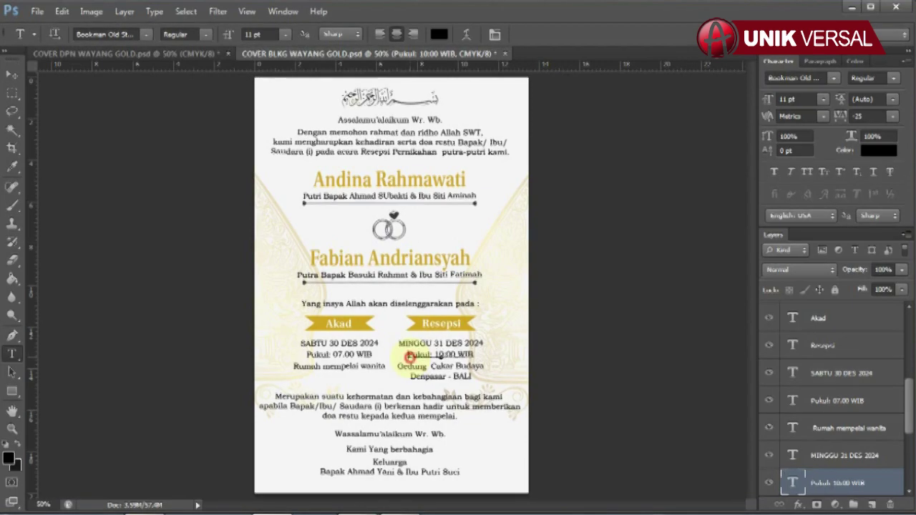
drag(433, 354, 474, 354)
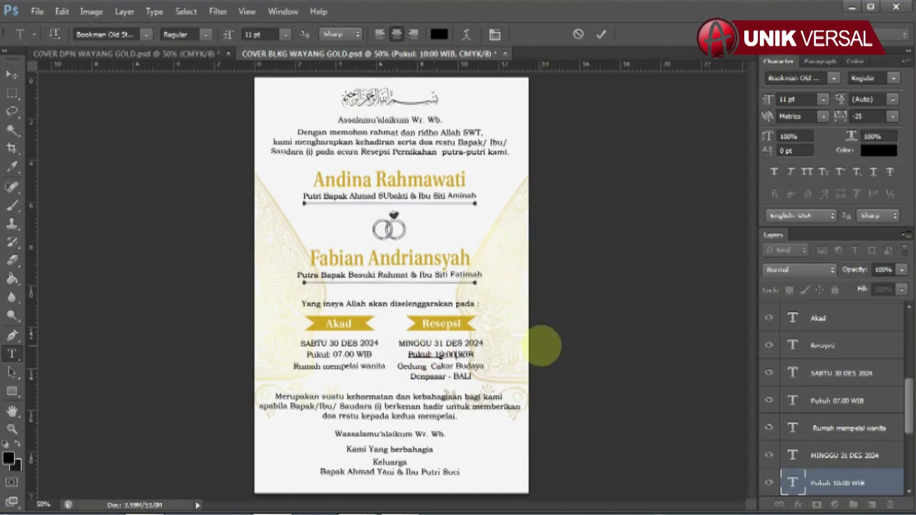
text(19.00 WIB)
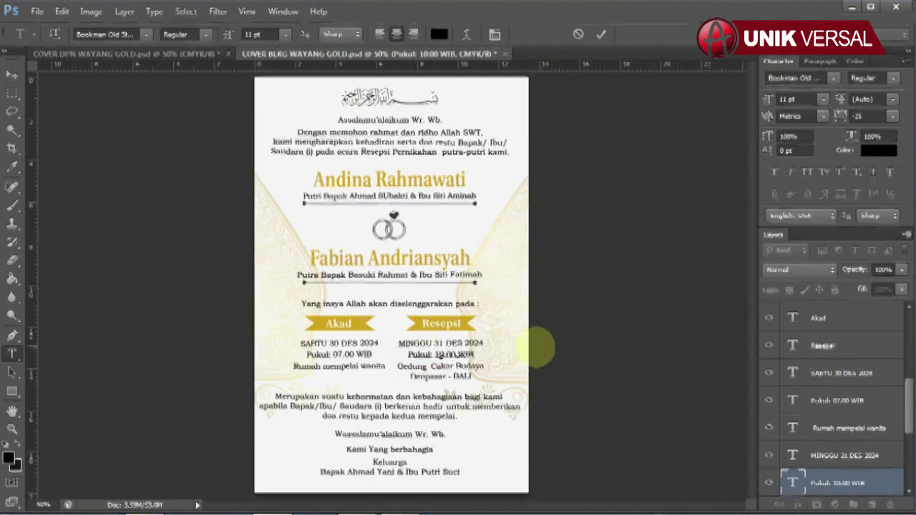
click(11, 74)
Retype the Resepsi venue as GOLDEN VILLAGE RESSORT with its JAKARTA address line.
click(462, 368)
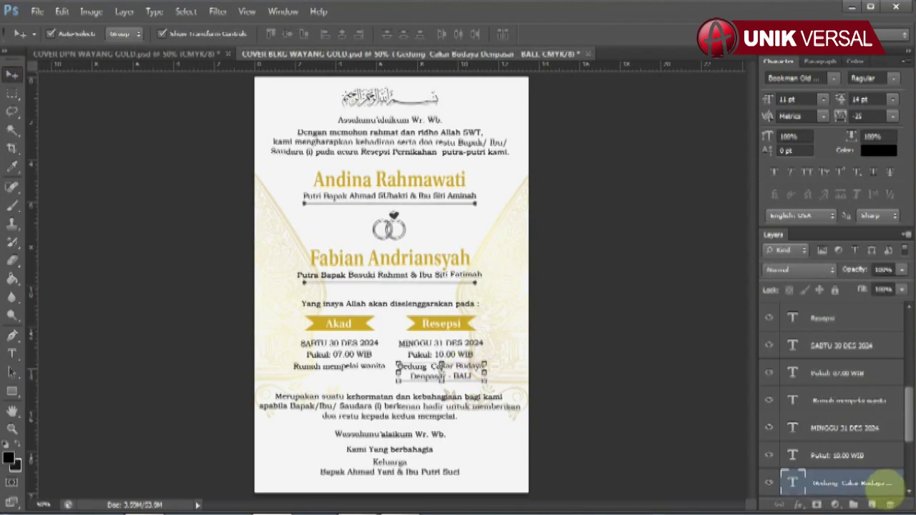
click(11, 354)
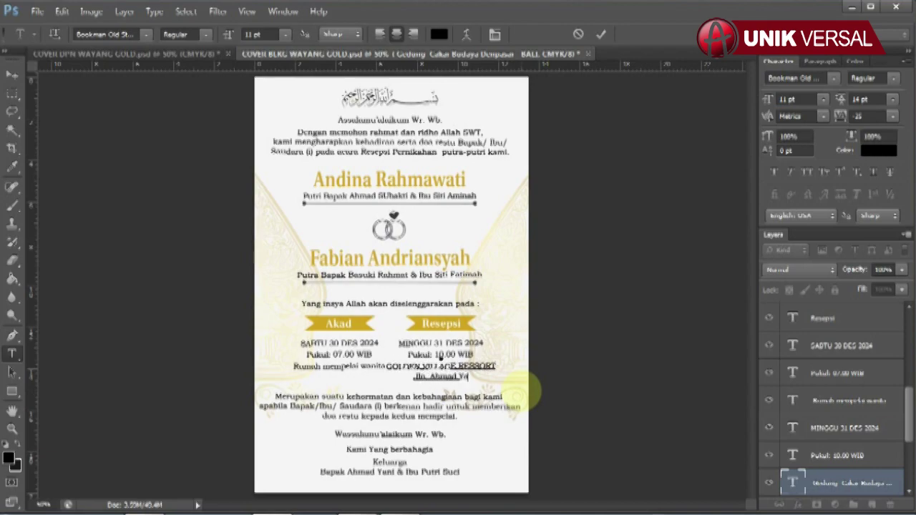
text(9, JAKARTA)
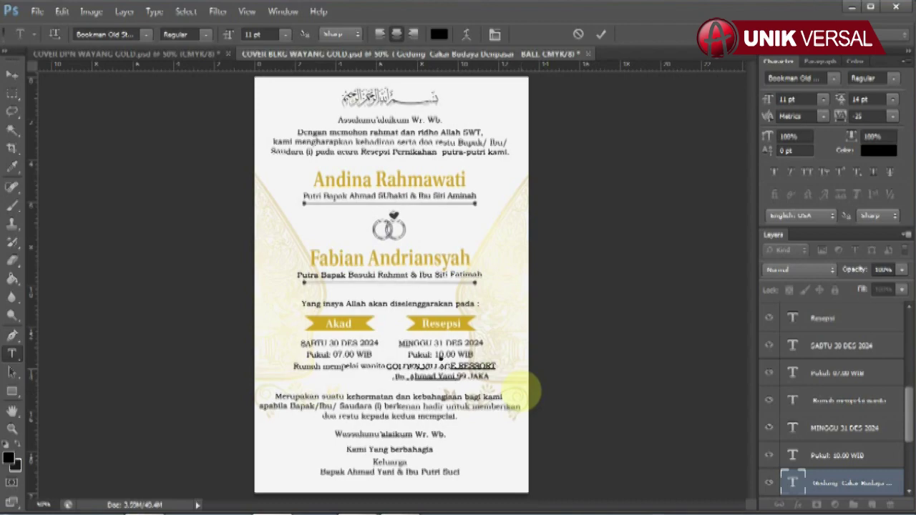
click(13, 74)
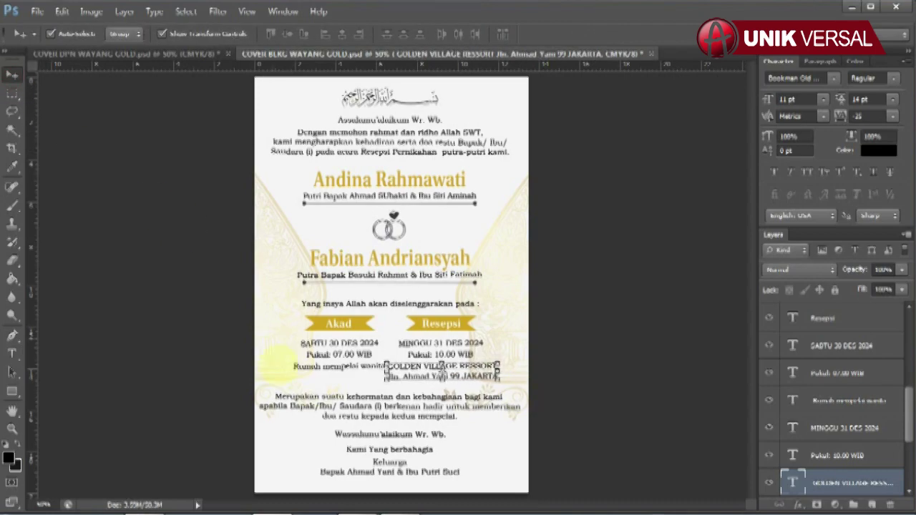
click(342, 367)
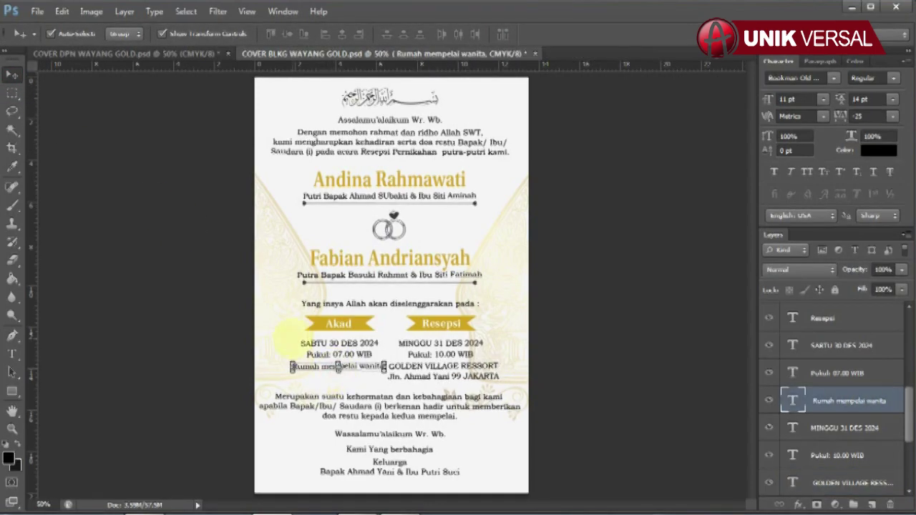
drag(533, 338, 386, 381)
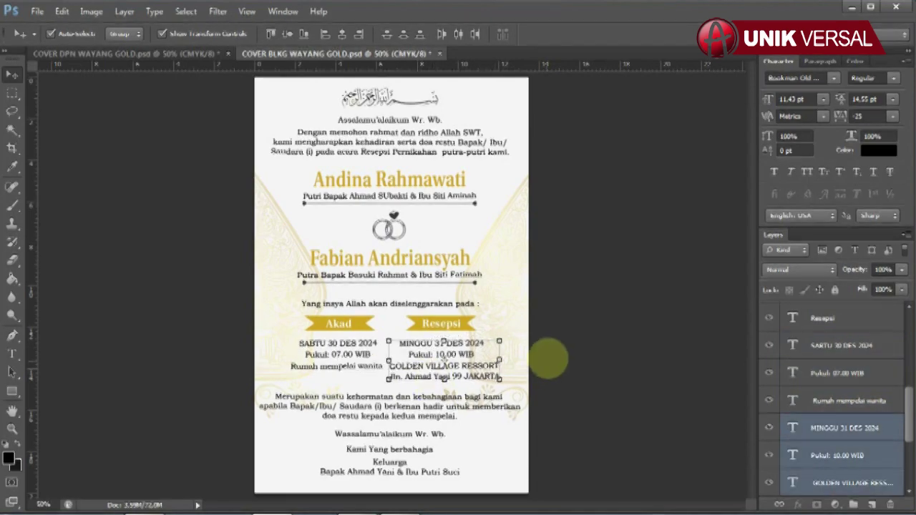
Replace the names in the closing Keluarga signature with the bride's parents' names.
click(566, 356)
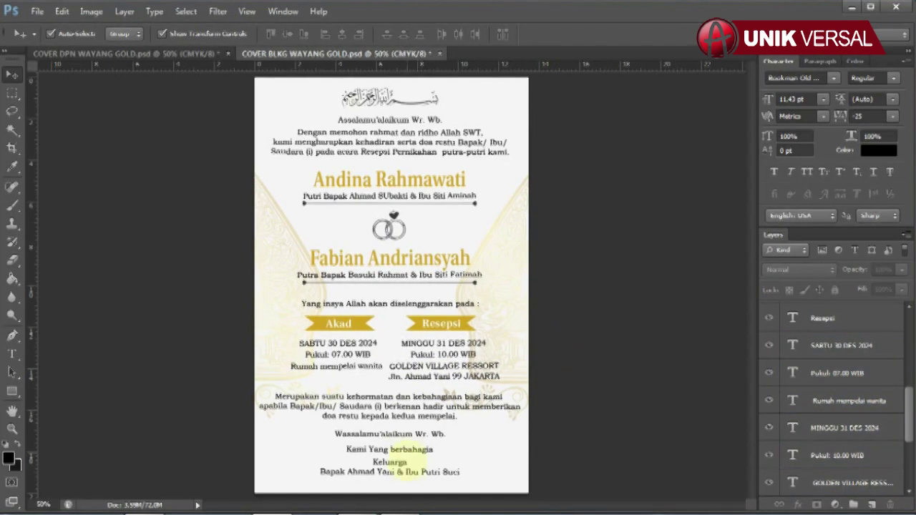
click(401, 466)
click(11, 353)
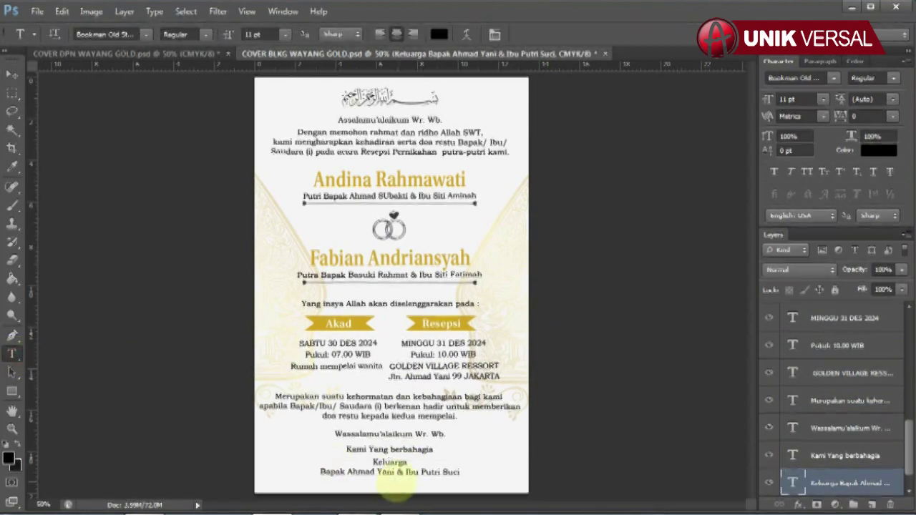
click(374, 474)
key(ctrl+a)
drag(347, 473, 547, 499)
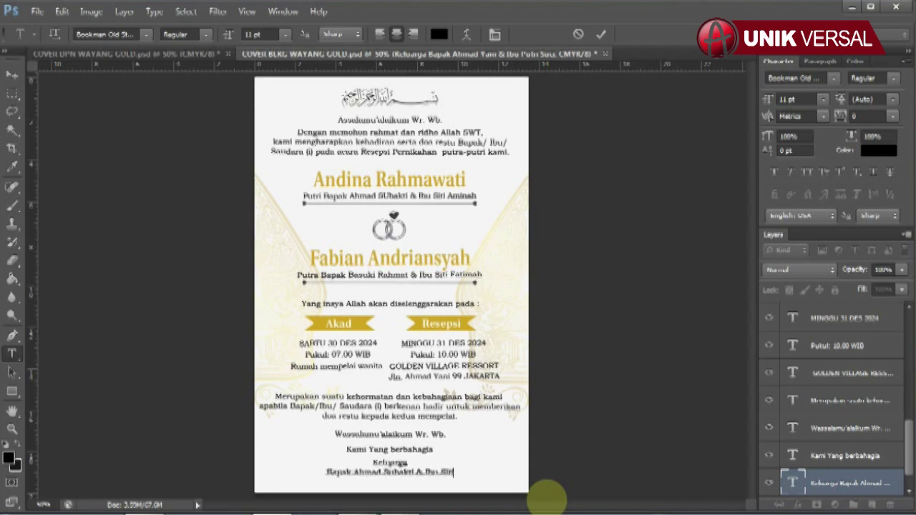
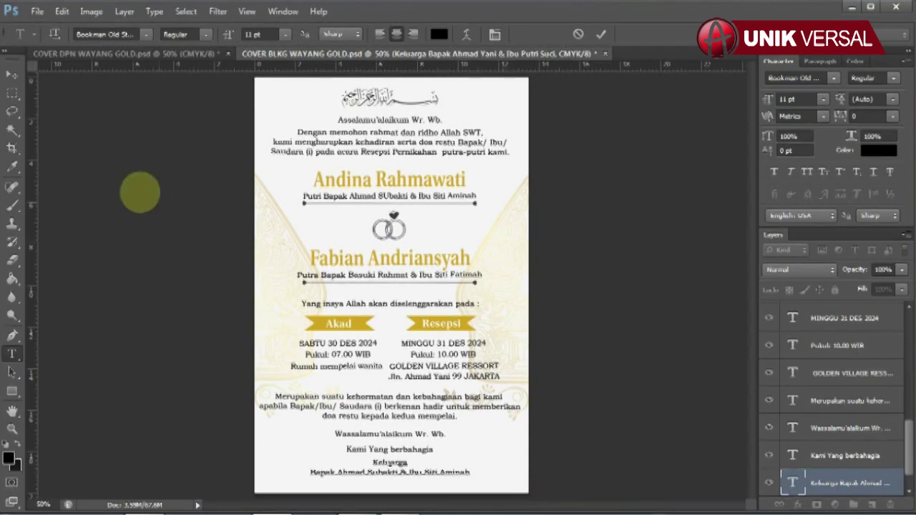
click(12, 74)
Deselect all layers and save the back cover document.
click(627, 405)
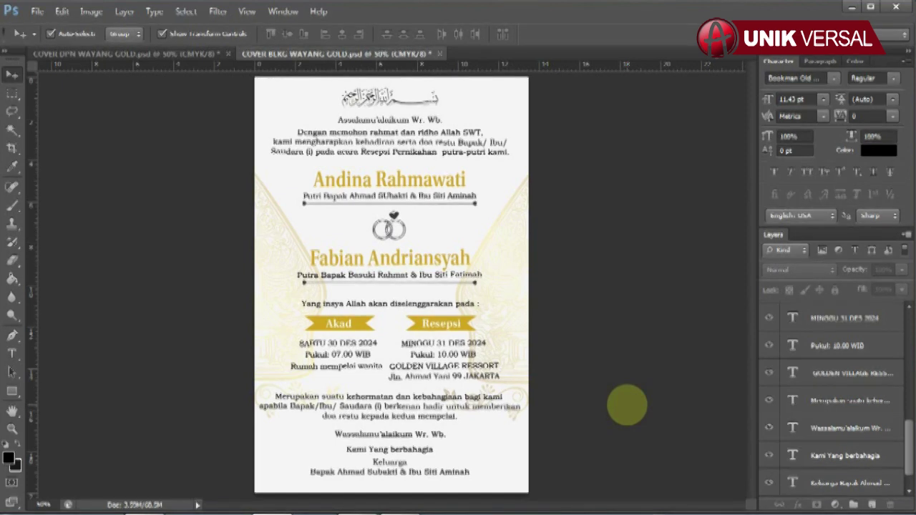
click(194, 54)
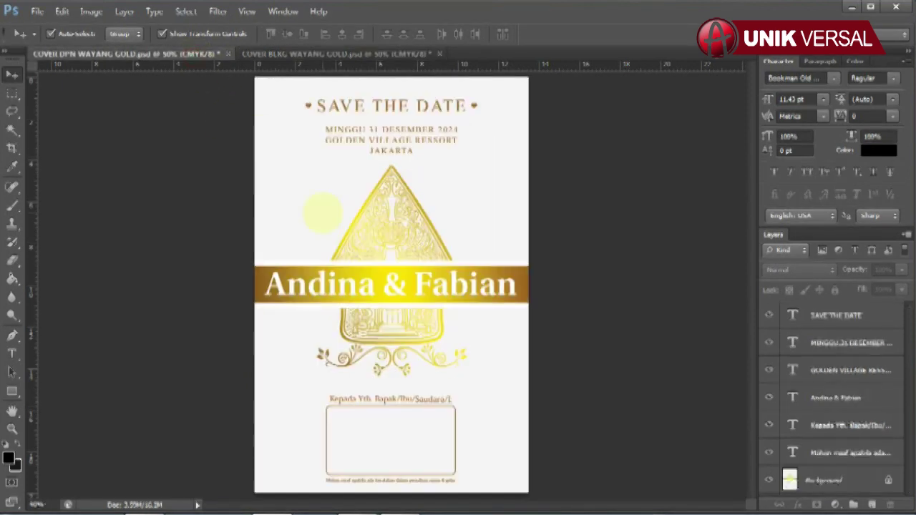
click(296, 54)
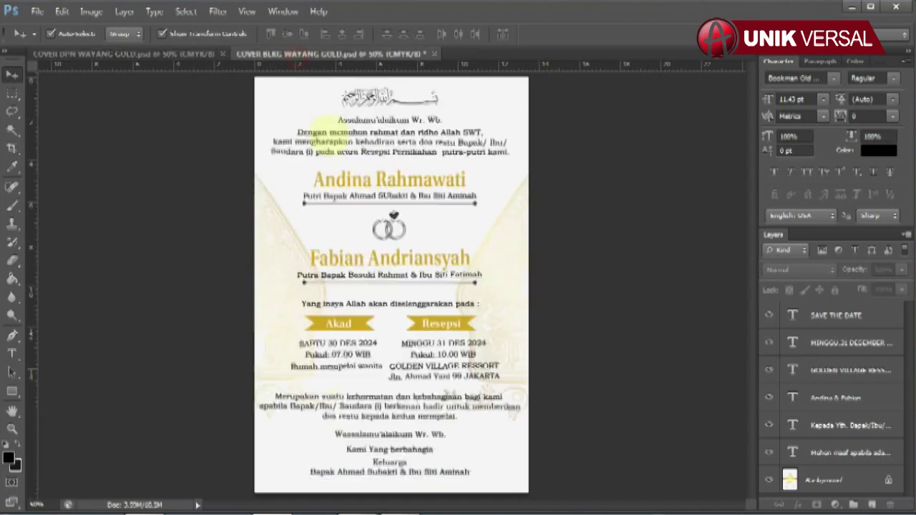
key(ctrl+s)
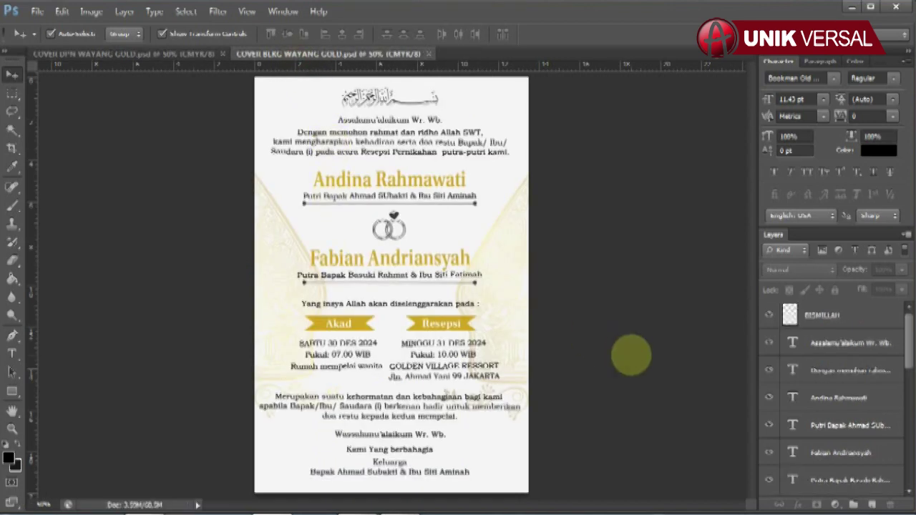